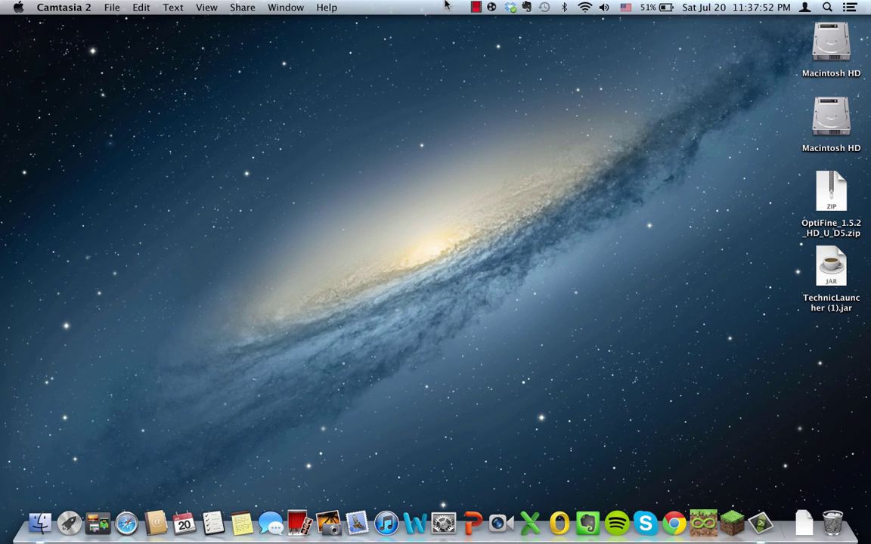
Go to the ~/Library/Application Support folder in Finder
click(242, 95)
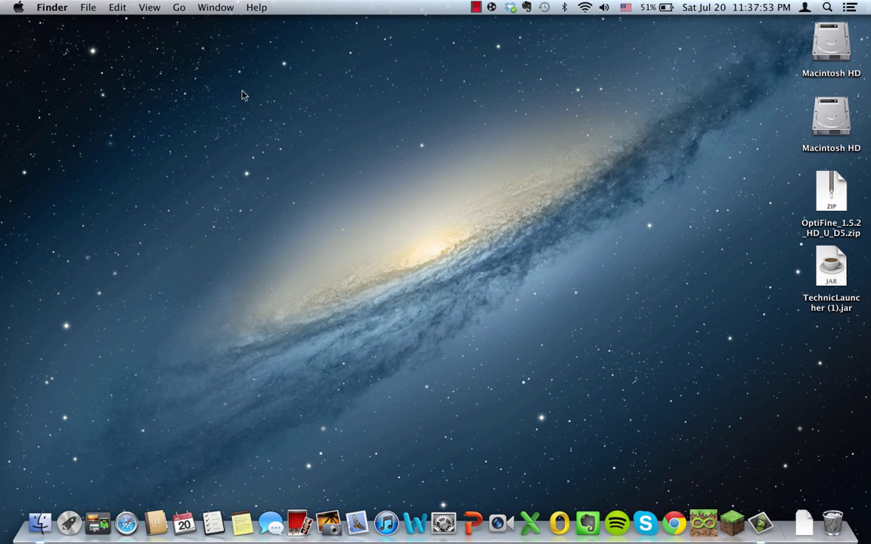
click(179, 7)
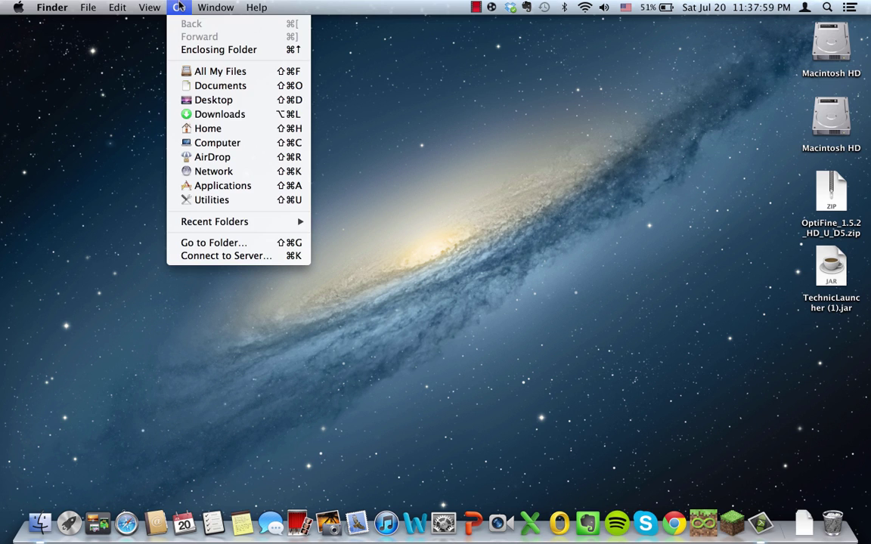
click(235, 243)
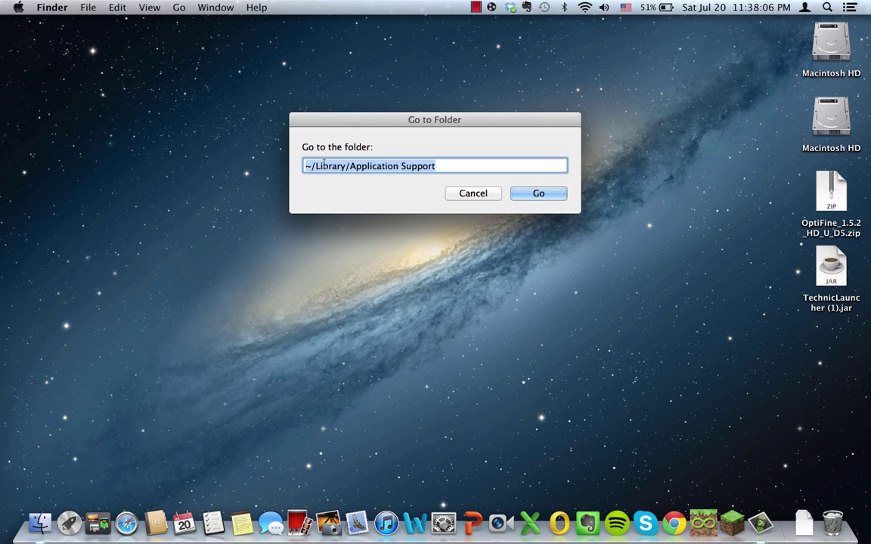
click(549, 195)
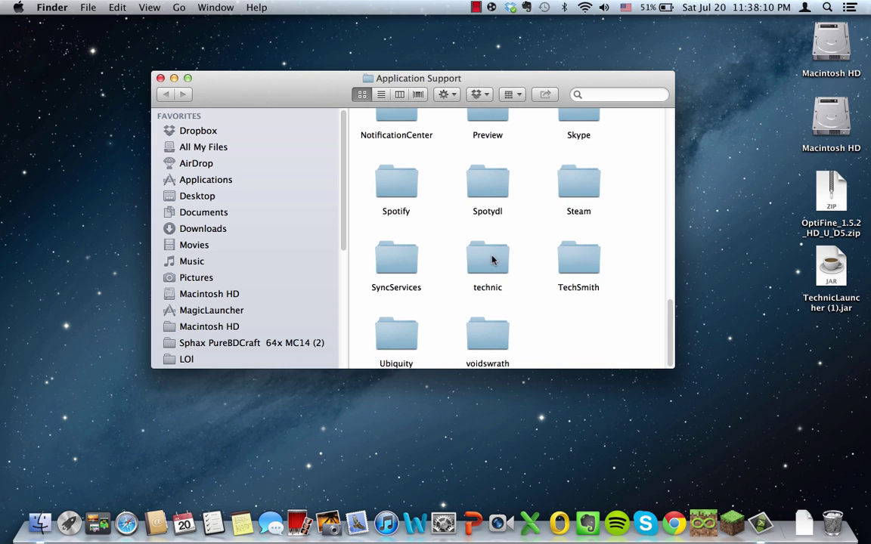
Open technic, then hexxit, then bin
scroll(491, 261, up, 10)
scroll(487, 263, down, 12)
click(486, 261)
double_click(487, 261)
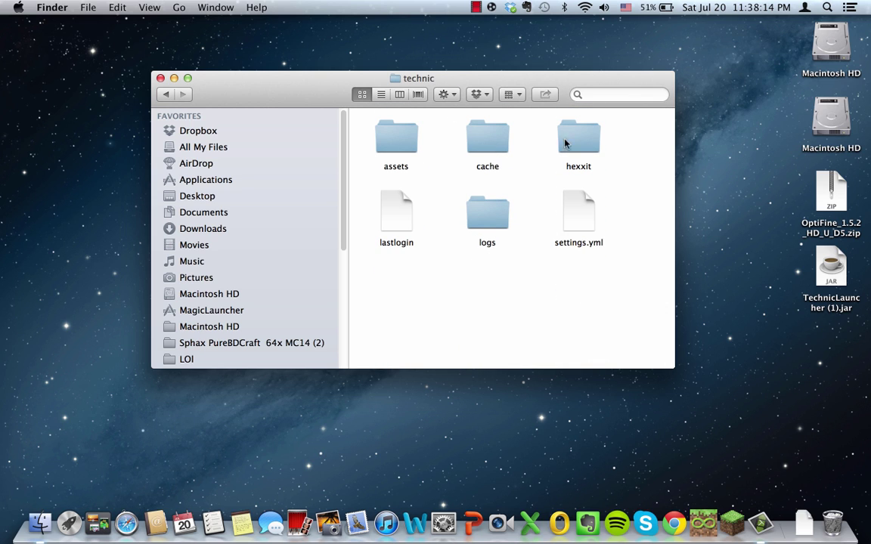
double_click(583, 144)
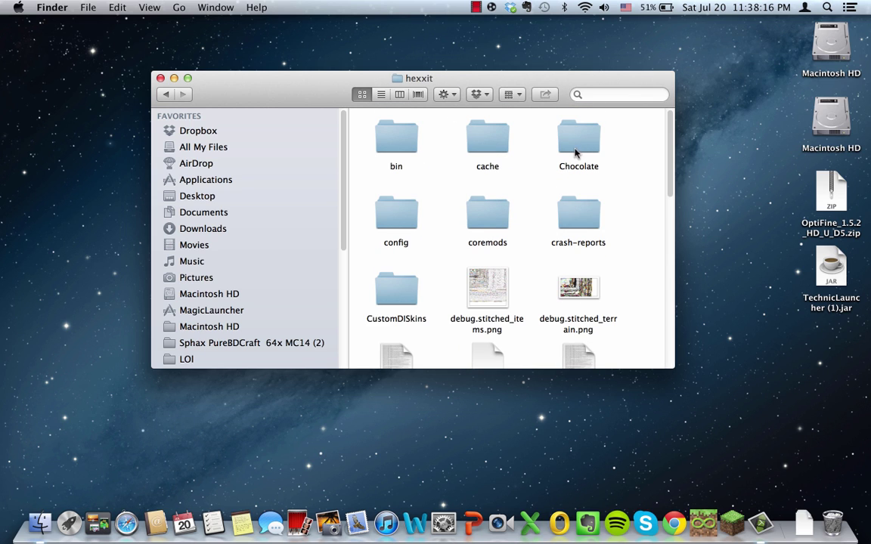
double_click(398, 144)
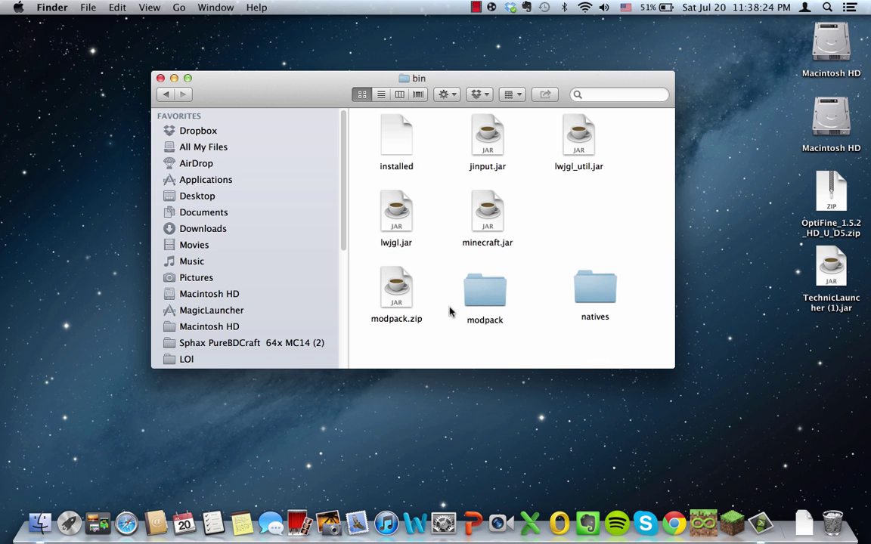
Trash the old modpack folder and rename modpack.zip to modpack.jar, confirming .jar
drag(482, 293, 831, 520)
drag(574, 291, 501, 187)
click(402, 318)
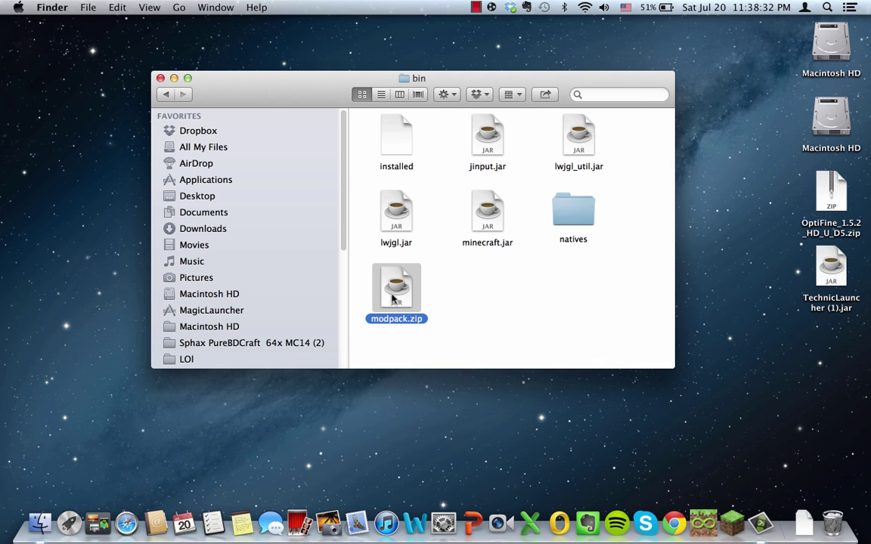
key(Return)
key(Down)
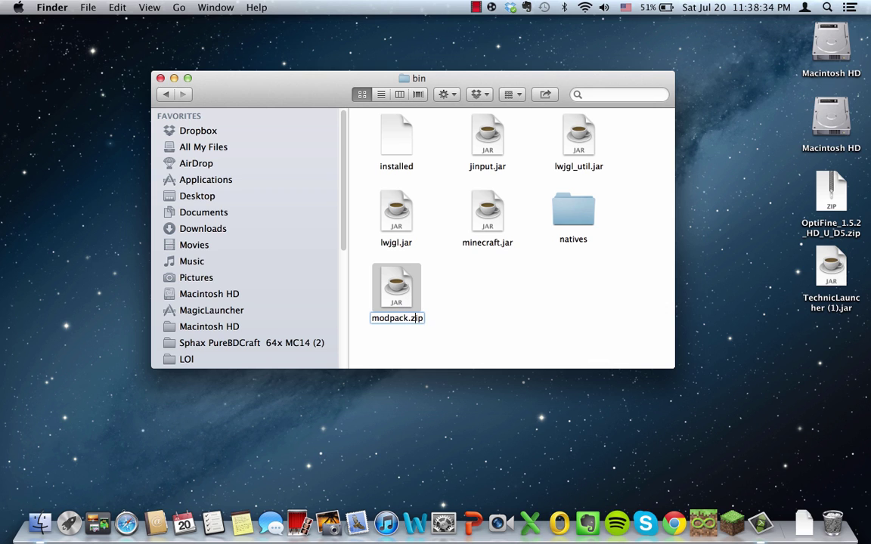
key(BackSpace)
key(BackSpace)
key(BackSpace)
text(jar)
key(Return)
click(549, 198)
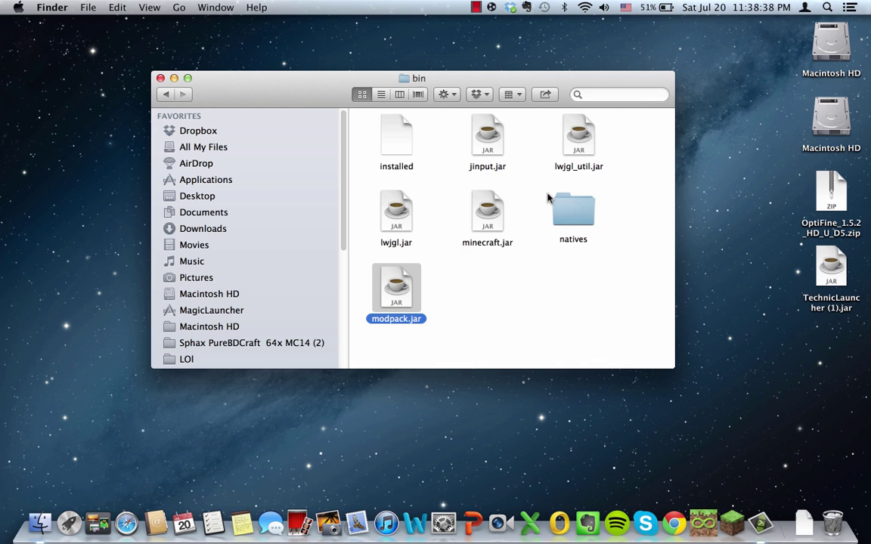
Rename modpack.jar back to modpack.zip, confirming Use .zip
click(459, 334)
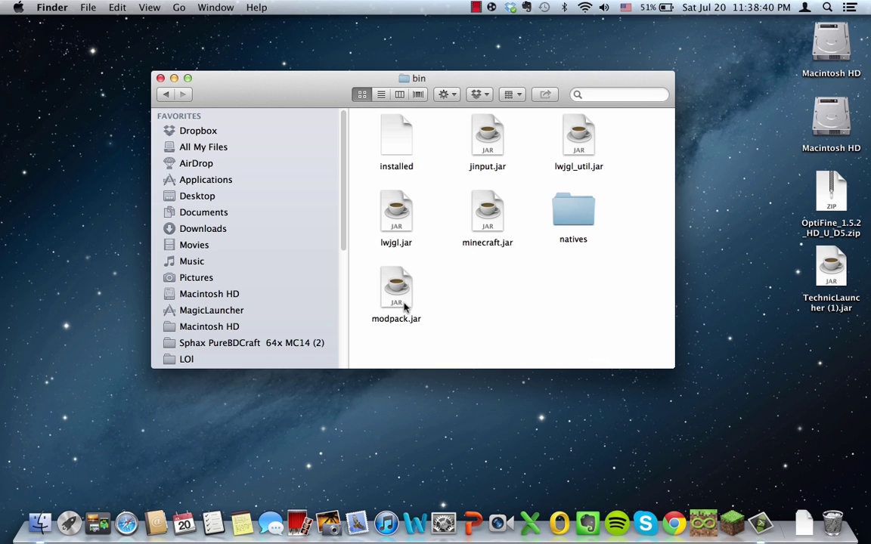
click(374, 320)
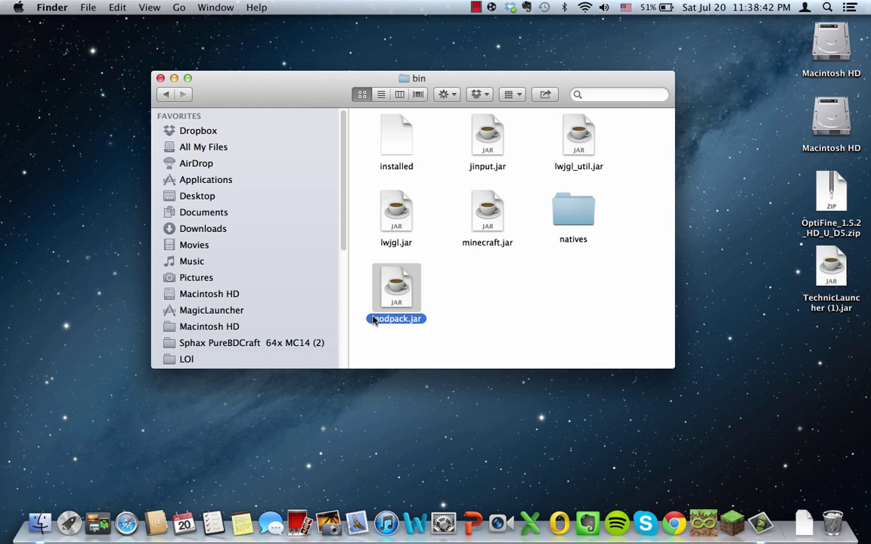
click(409, 318)
key(BackSpace)
key(BackSpace)
key(BackSpace)
text(zip)
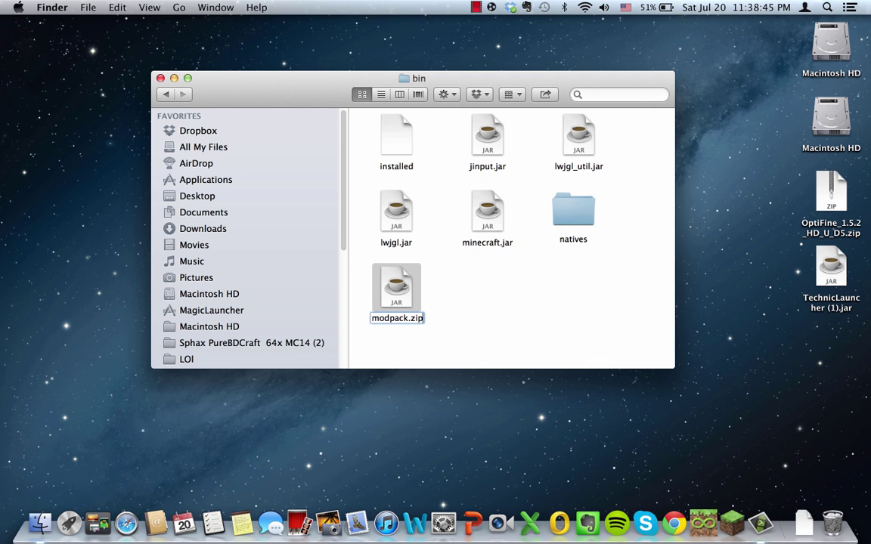
key(Return)
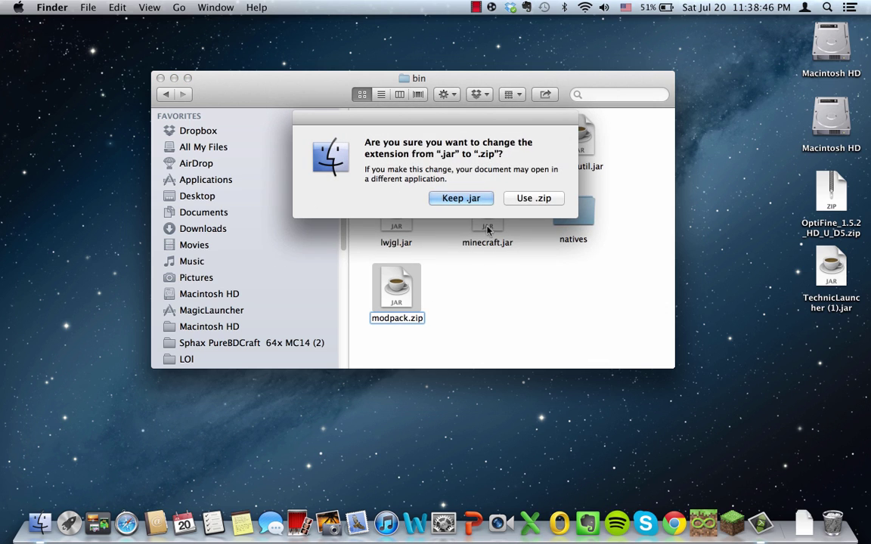
click(531, 196)
click(423, 260)
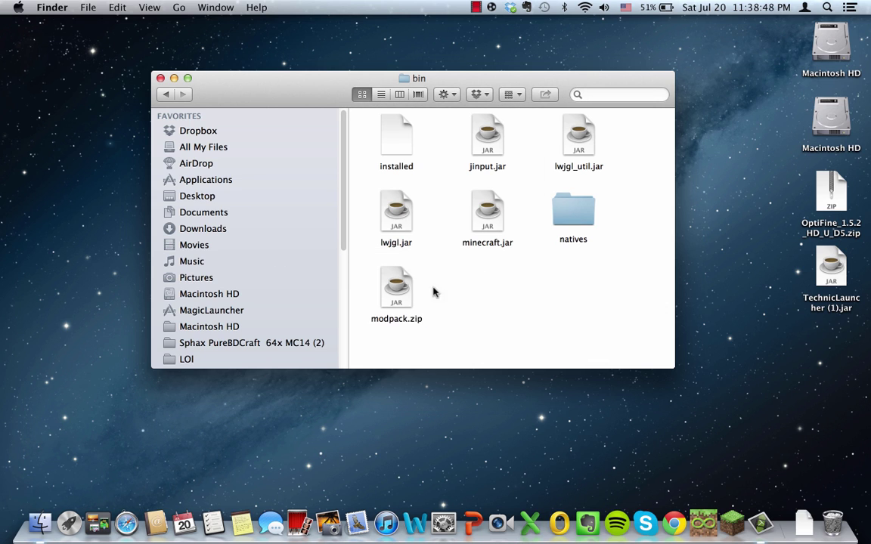
click(394, 293)
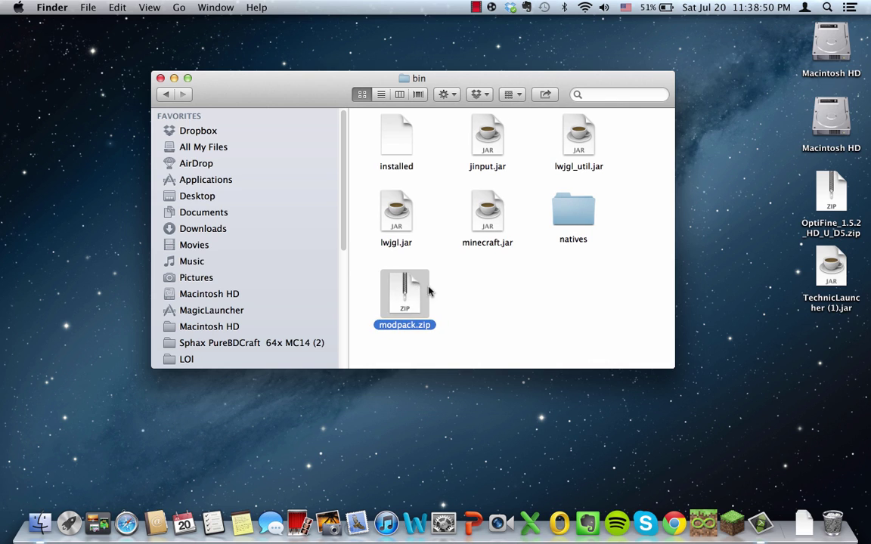
Extract modpack.zip into a modpack folder and open the extracted OptiFine folder
click(447, 295)
click(414, 302)
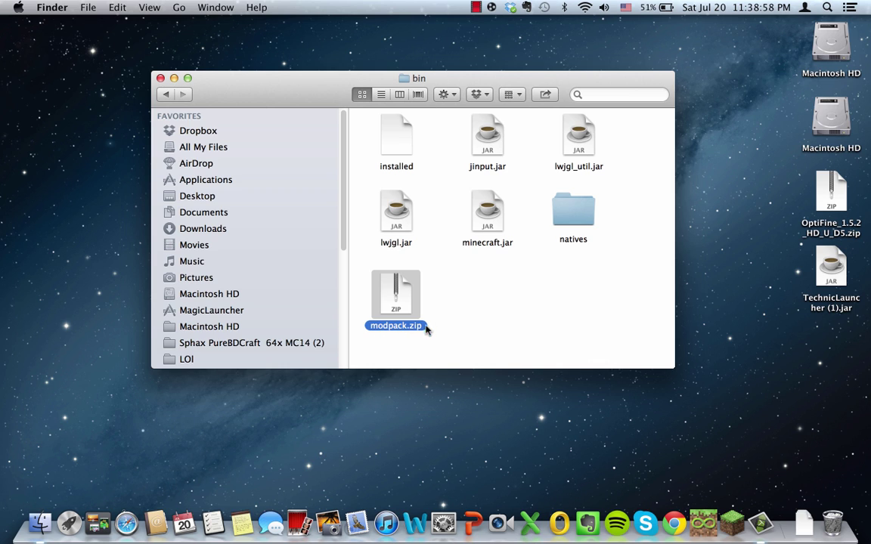
double_click(404, 315)
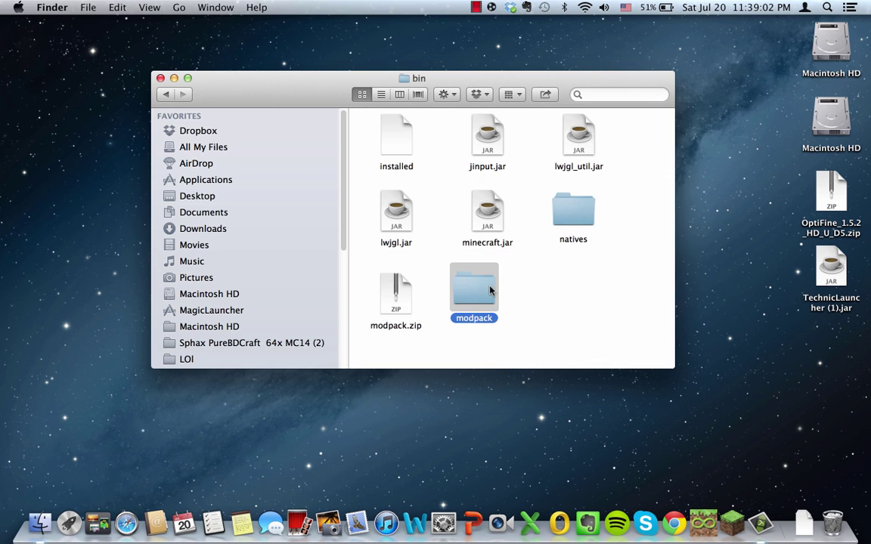
double_click(496, 299)
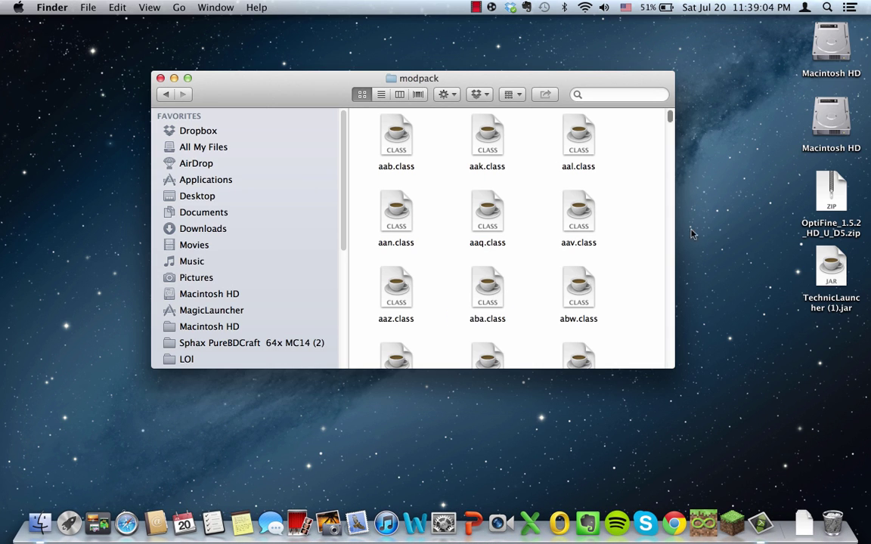
scroll(646, 252, down, 5)
drag(831, 189, 828, 204)
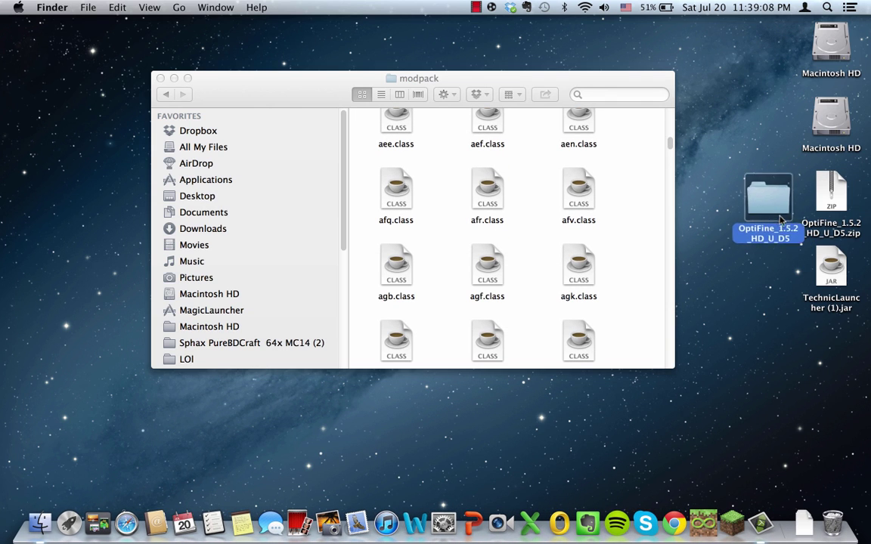
double_click(758, 204)
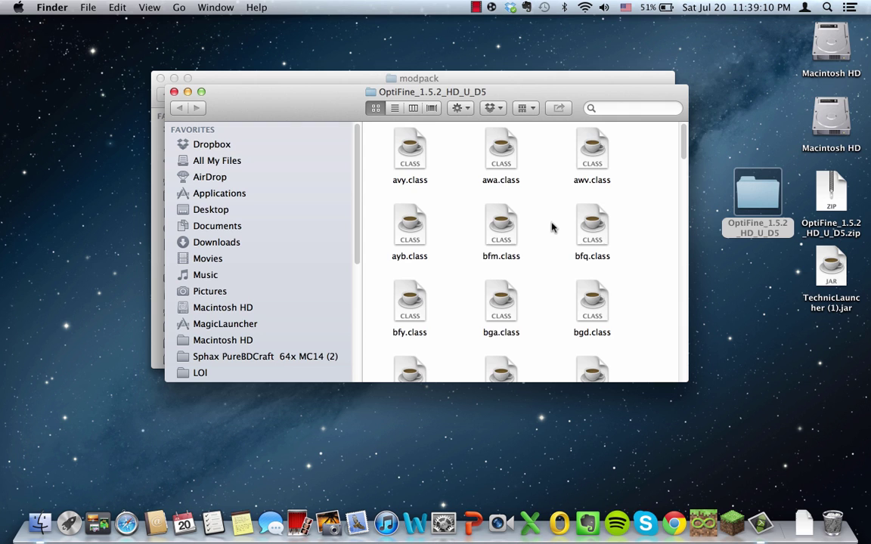
Copy all OptiFine class files into modpack, replacing duplicates with Apply to All
key(super+a)
key(super+c)
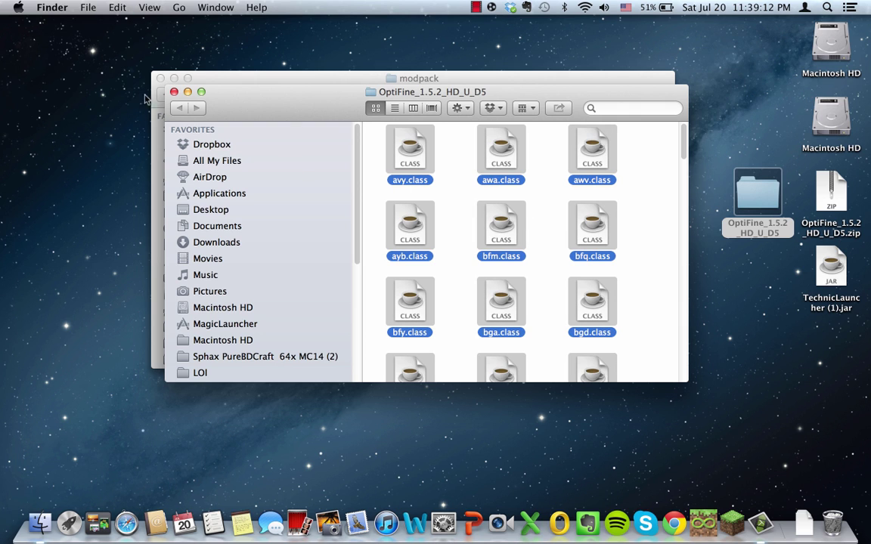
click(174, 92)
key(super+v)
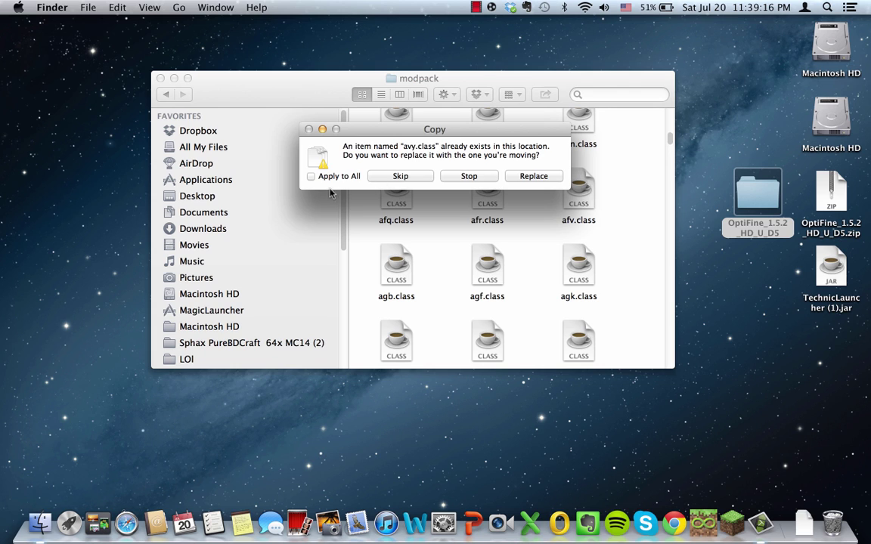
click(311, 176)
click(534, 176)
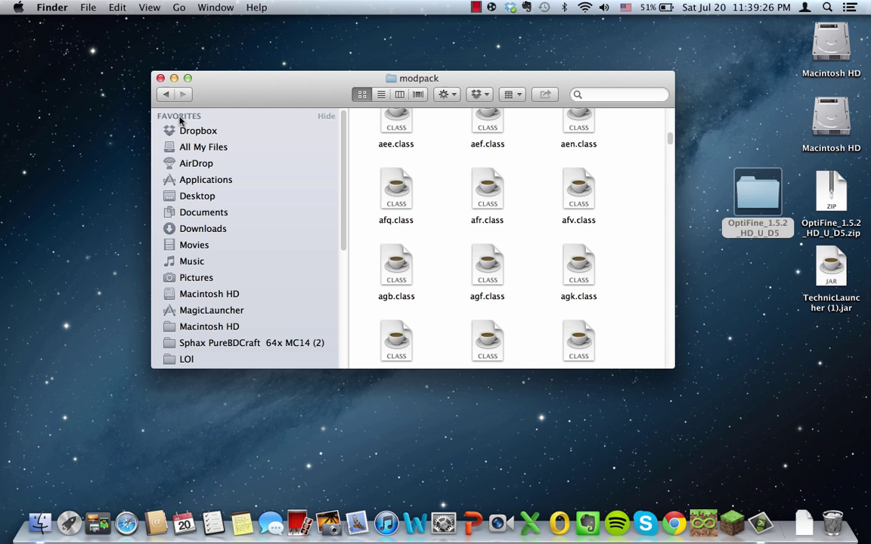
Launch Hexxit from TechnicLauncher (1).jar, reach Singleplayer, then close the game window
click(835, 273)
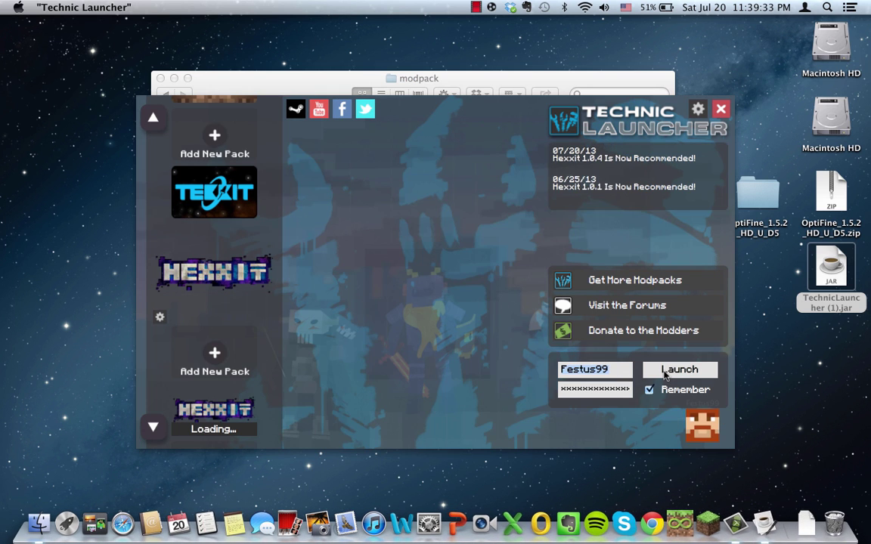
click(670, 366)
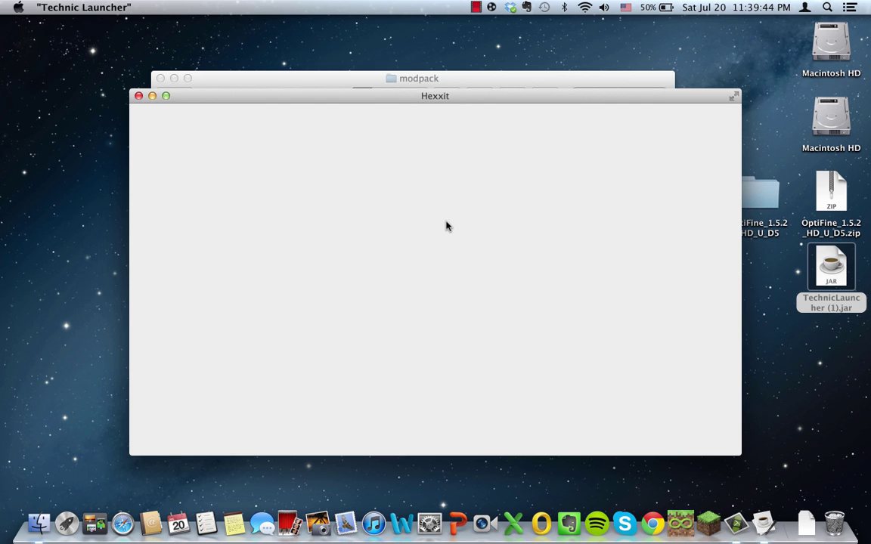
click(445, 75)
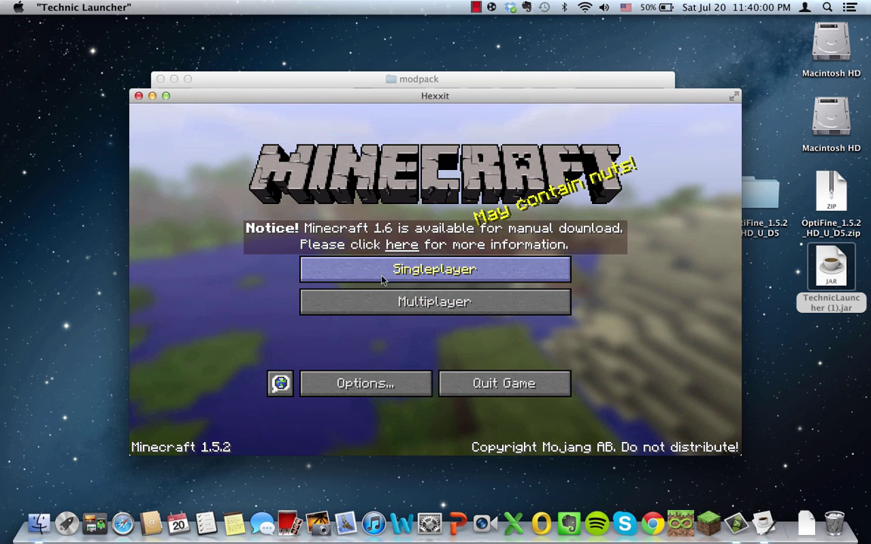
click(435, 272)
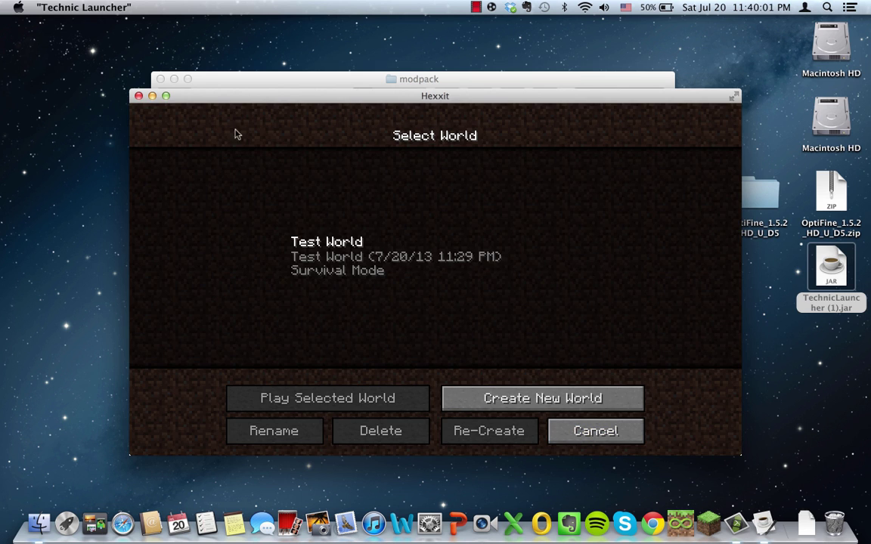
click(138, 96)
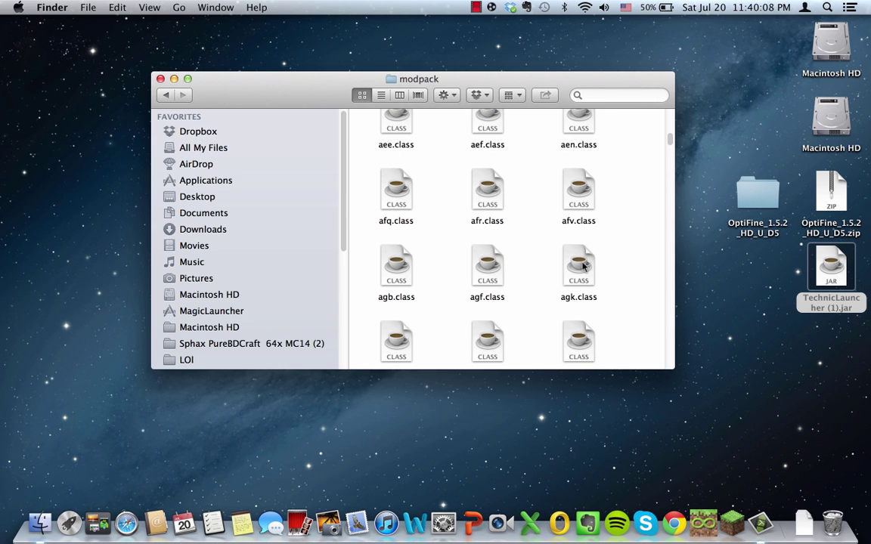
key(super+a)
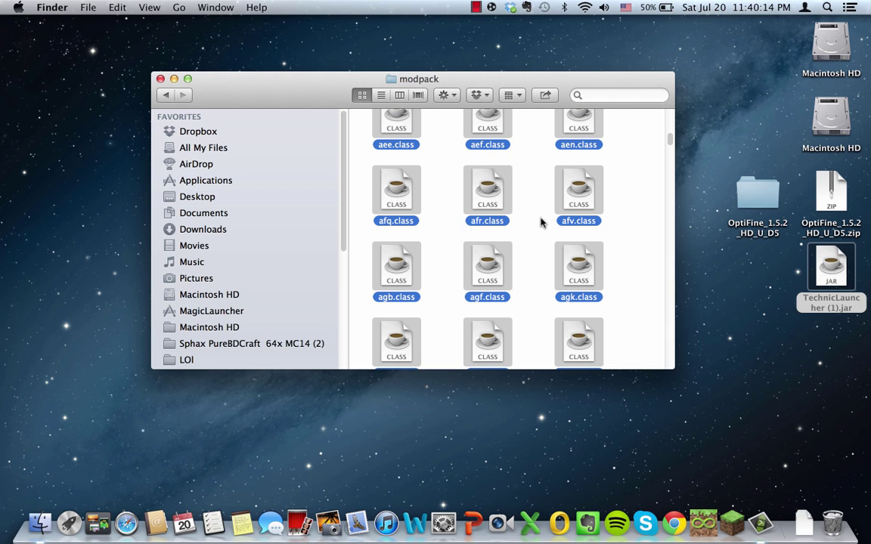
right_click(498, 271)
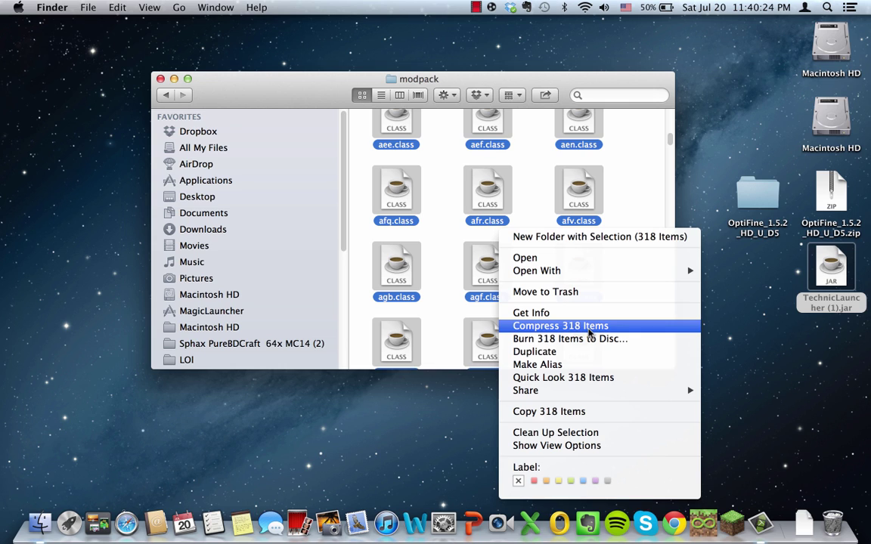
click(589, 333)
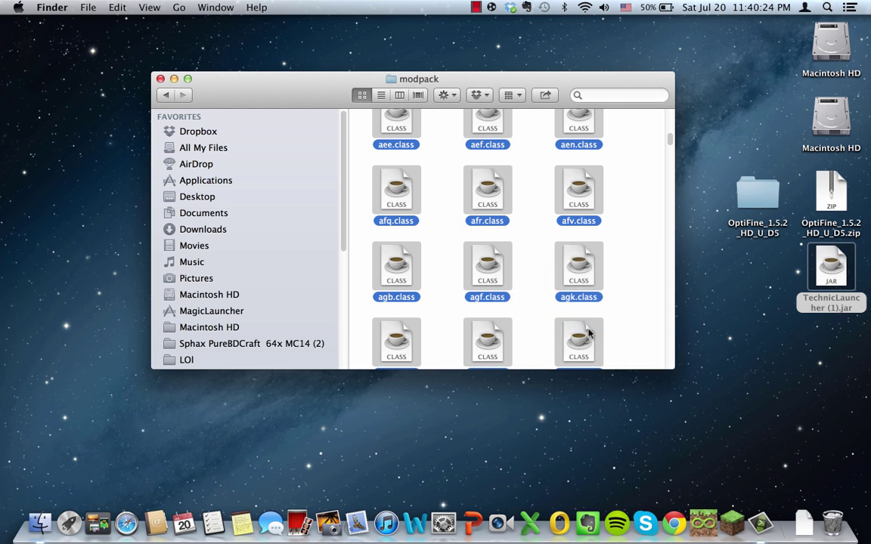
click(532, 249)
scroll(531, 249, down, 10)
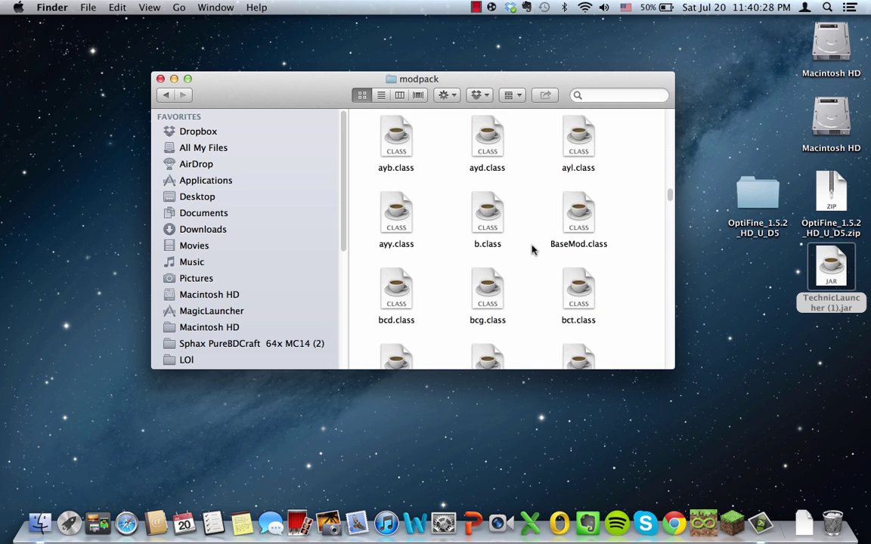
scroll(531, 249, down, 5)
scroll(532, 250, up, 15)
scroll(531, 249, down, 5)
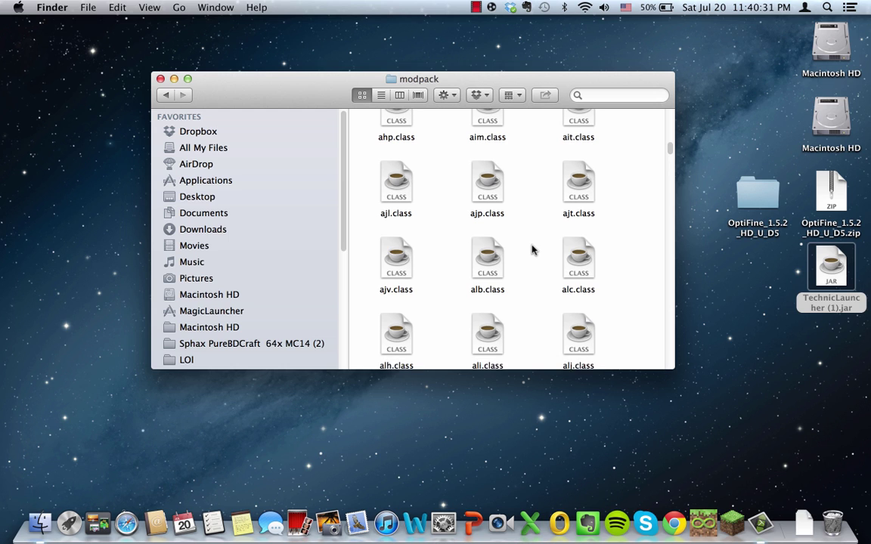
scroll(531, 249, down, 2)
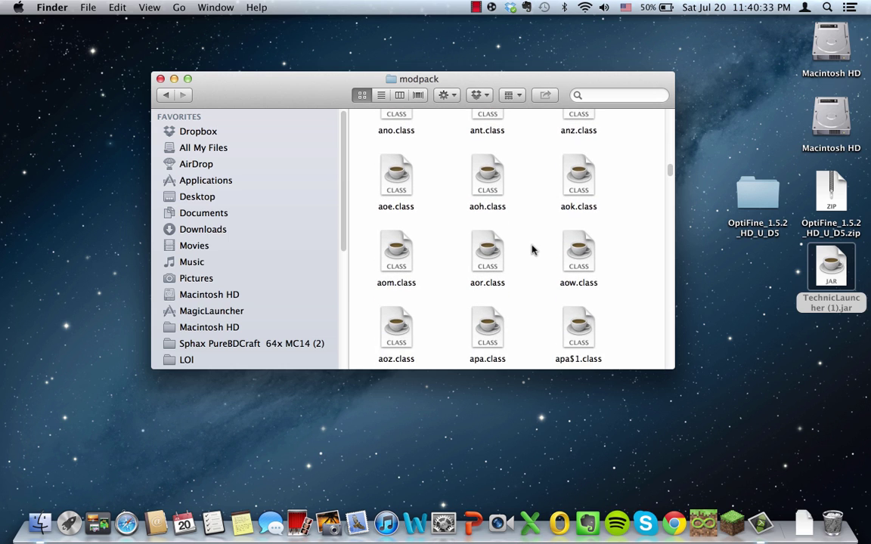
scroll(531, 250, down, 6)
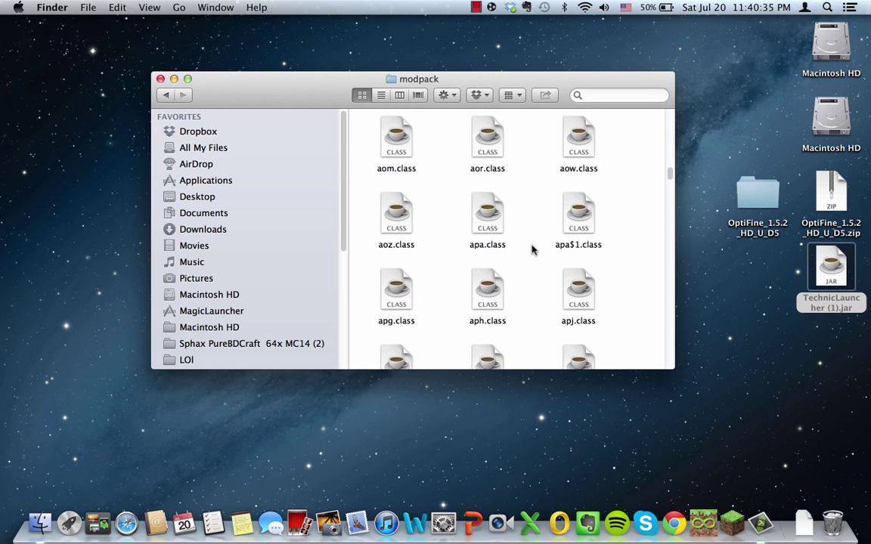
scroll(532, 249, down, 1)
scroll(531, 250, up, 3)
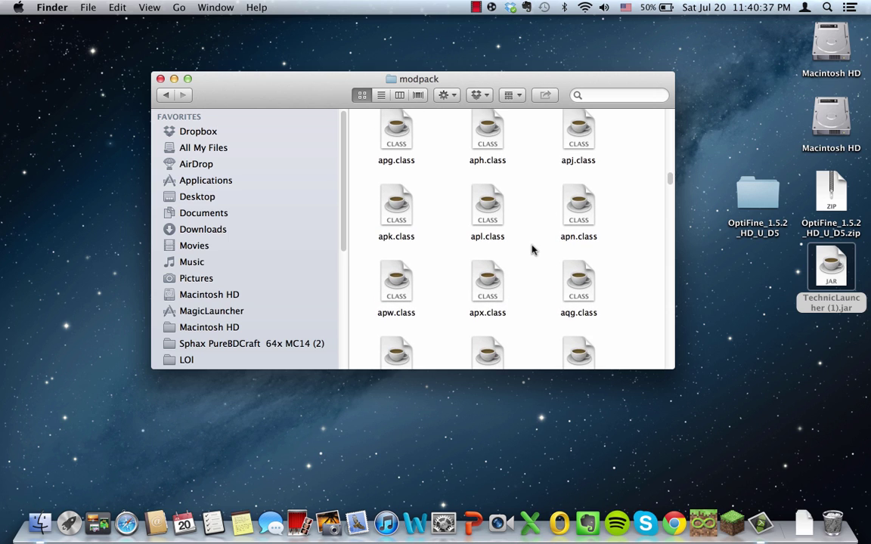
scroll(531, 250, down, 5)
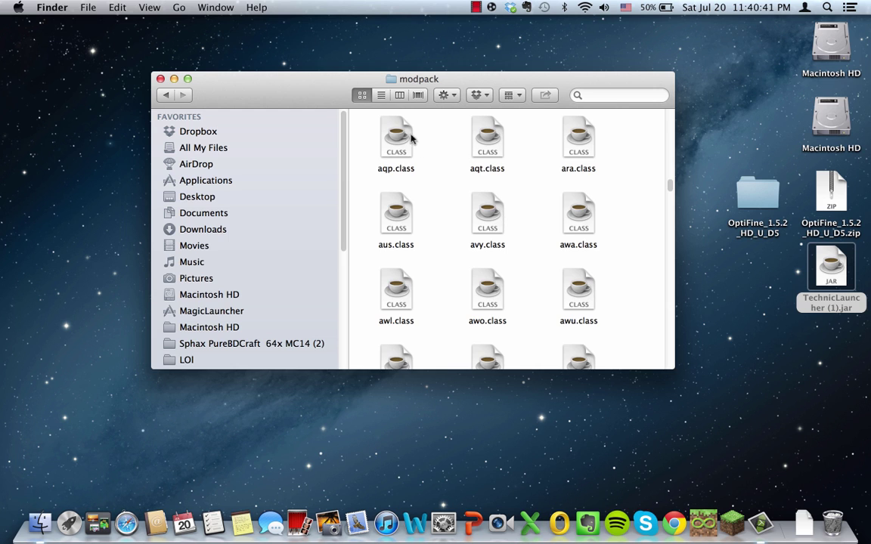
In column view, select all 319 modpack files and compress them into an archive
click(398, 95)
scroll(647, 254, down, 20)
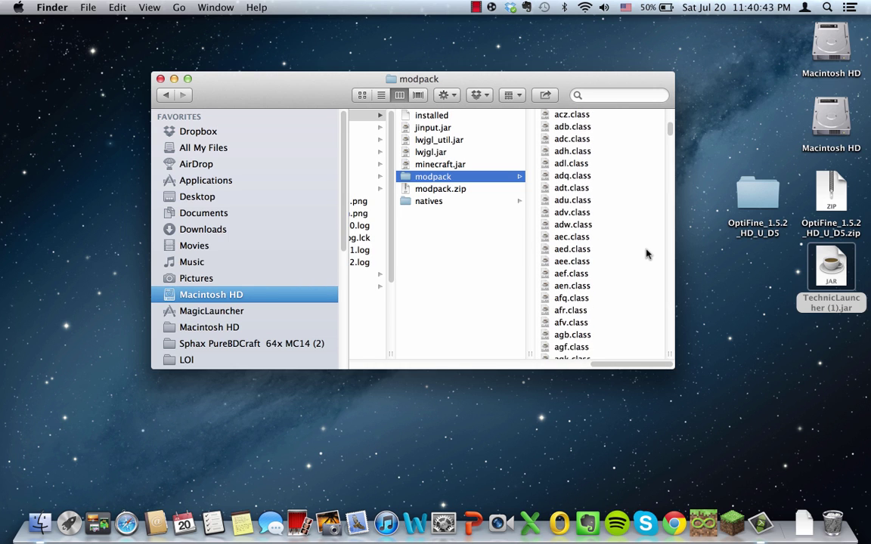
scroll(647, 253, up, 20)
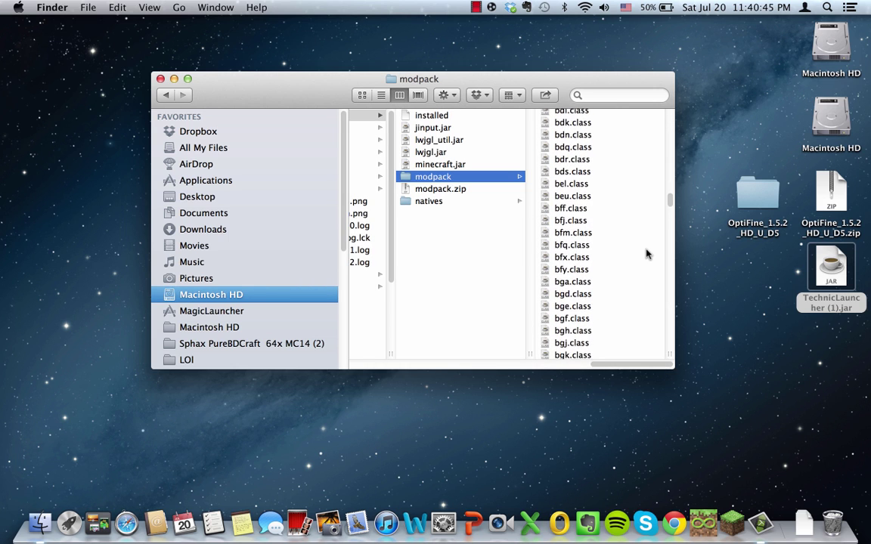
scroll(647, 254, down, 3)
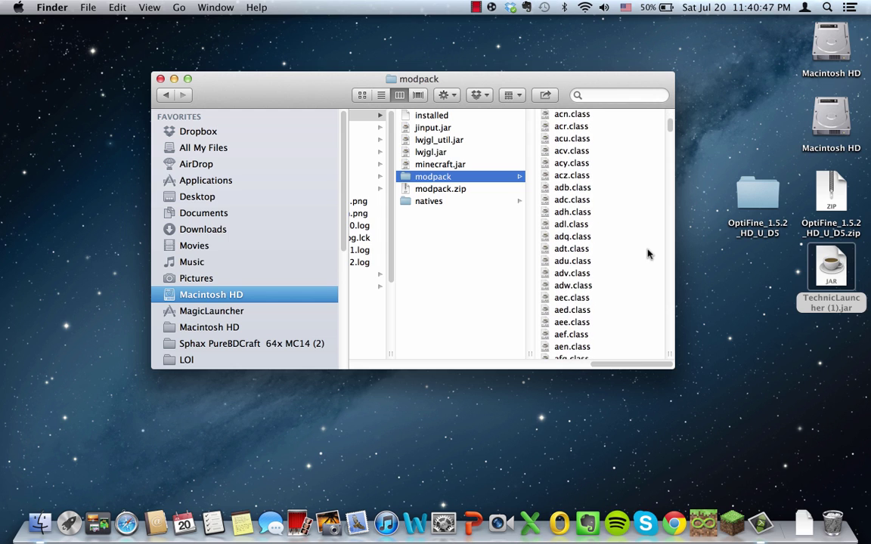
click(637, 248)
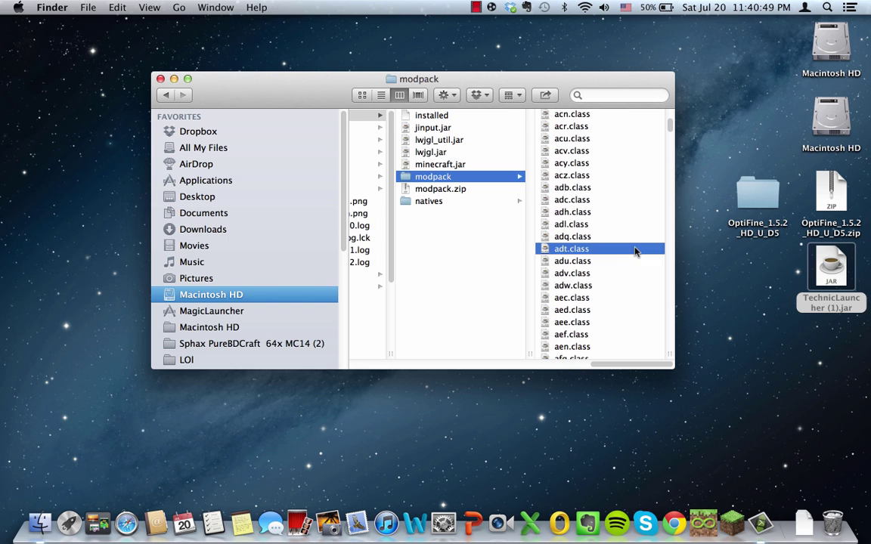
key(super+a)
right_click(470, 246)
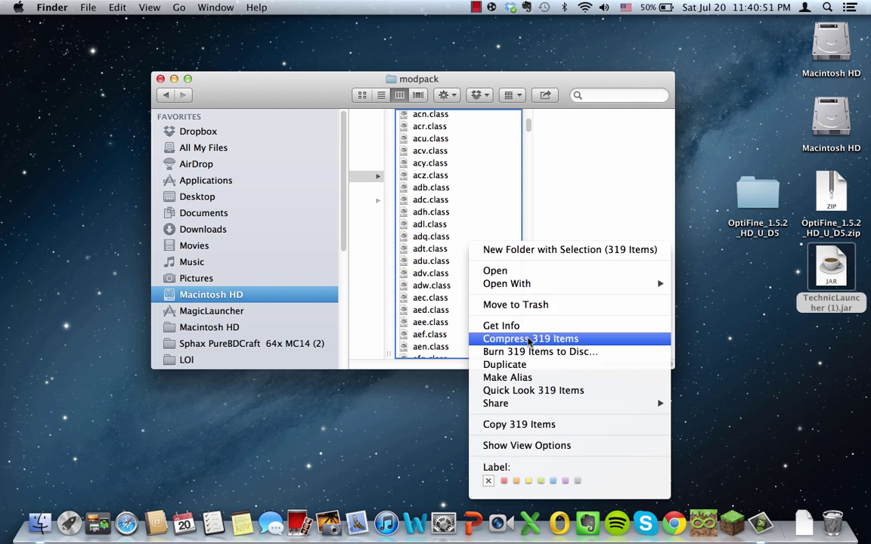
click(499, 339)
Trash Archive 2.zip and move Archive.zip up into the bin folder
scroll(479, 291, down, 8)
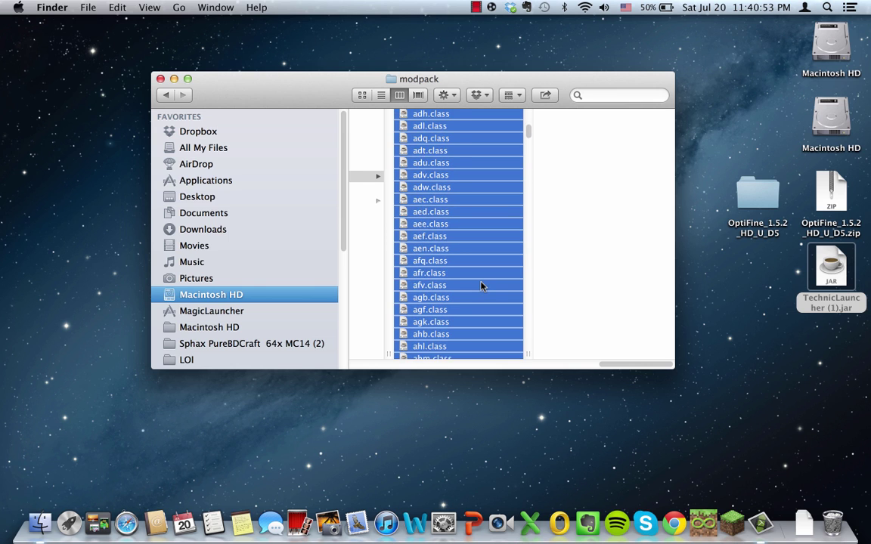
scroll(480, 285, down, 14)
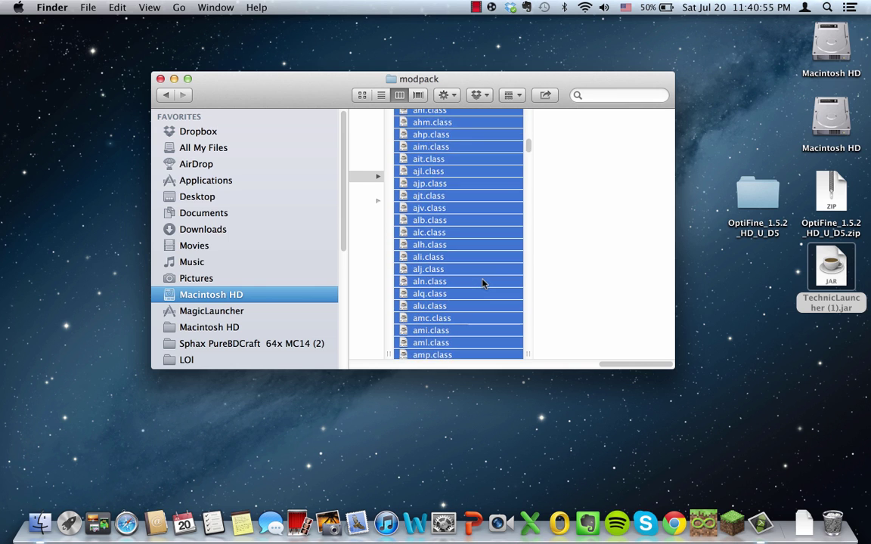
click(478, 295)
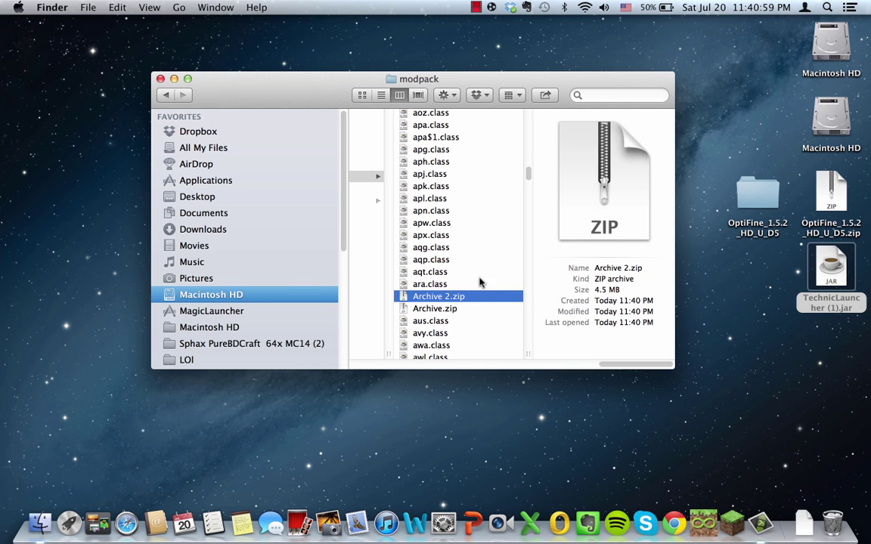
drag(447, 297, 832, 521)
drag(529, 297, 394, 235)
click(394, 115)
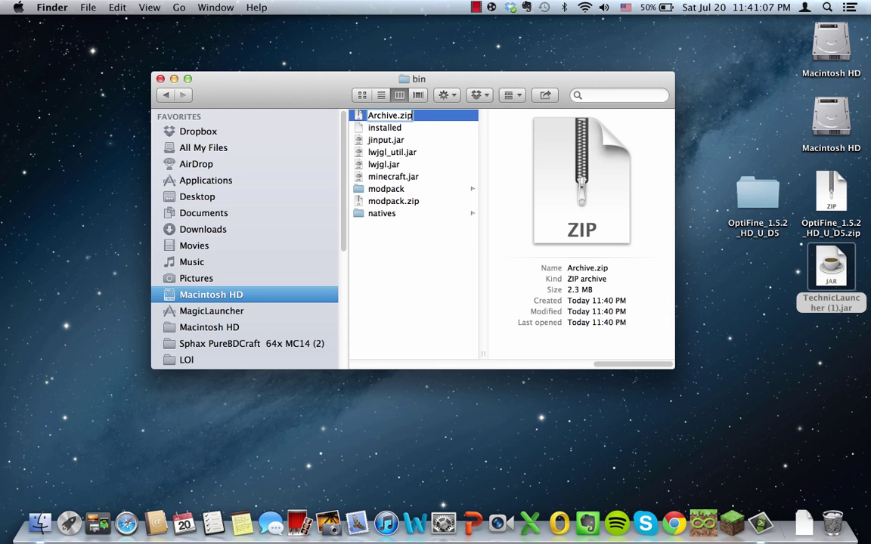
Rename Archive.zip to modpack.jar, retrying after the name-taken alert and choosing Use .jar
key(BackSpace)
key(BackSpace)
key(BackSpace)
key(BackSpace)
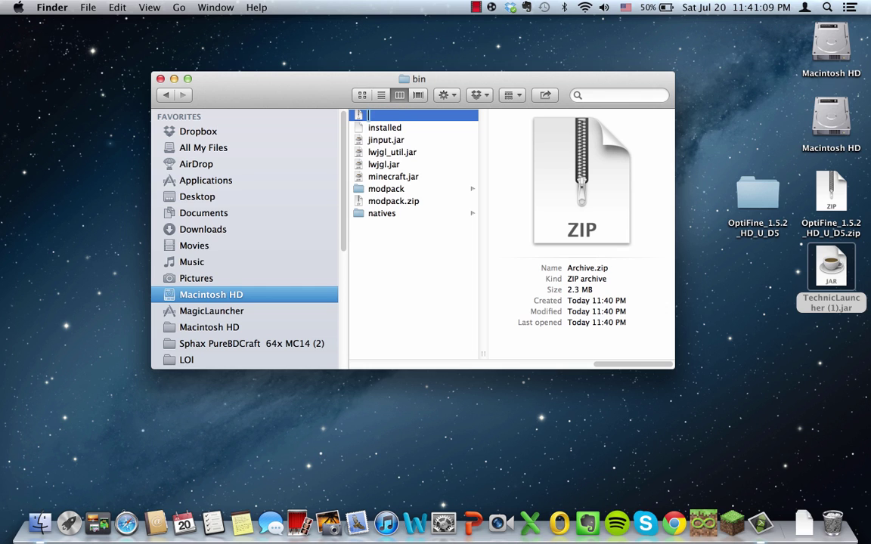
text(modpack.jar)
key(Return)
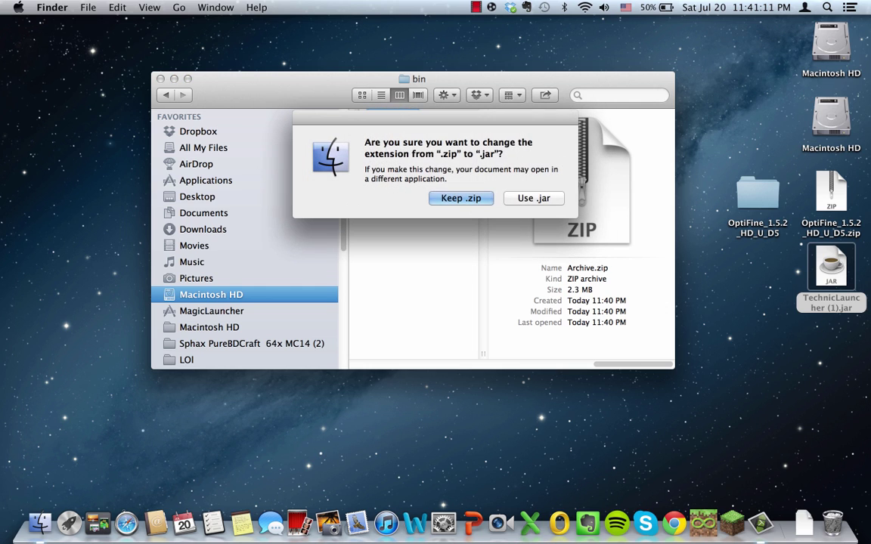
click(481, 200)
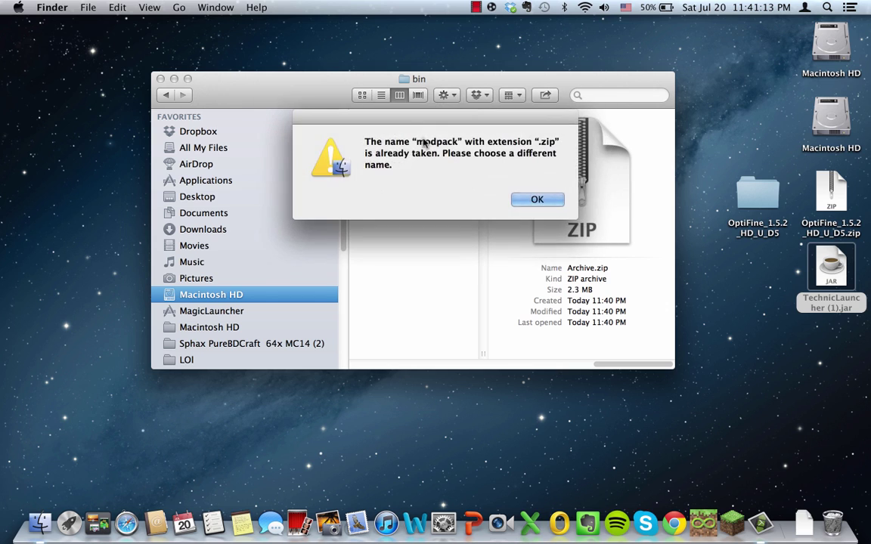
click(577, 199)
key(Return)
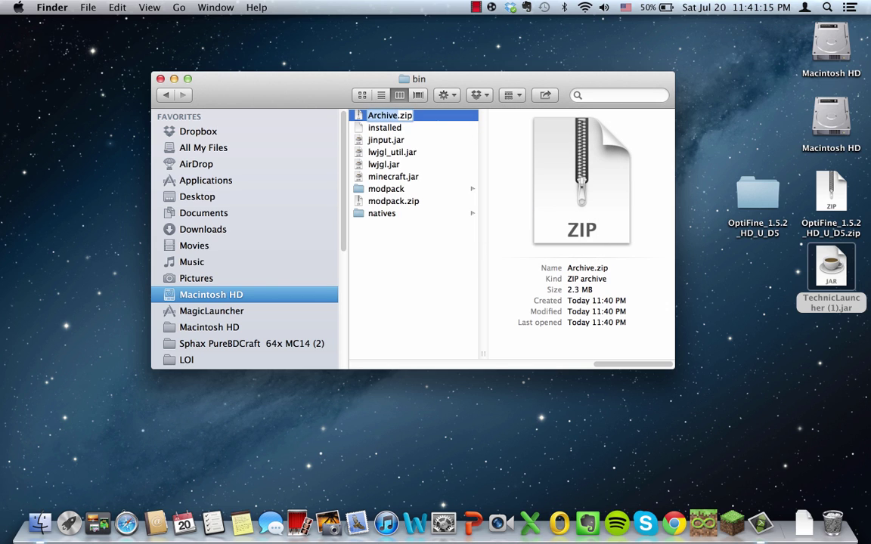
text(modpack.jar)
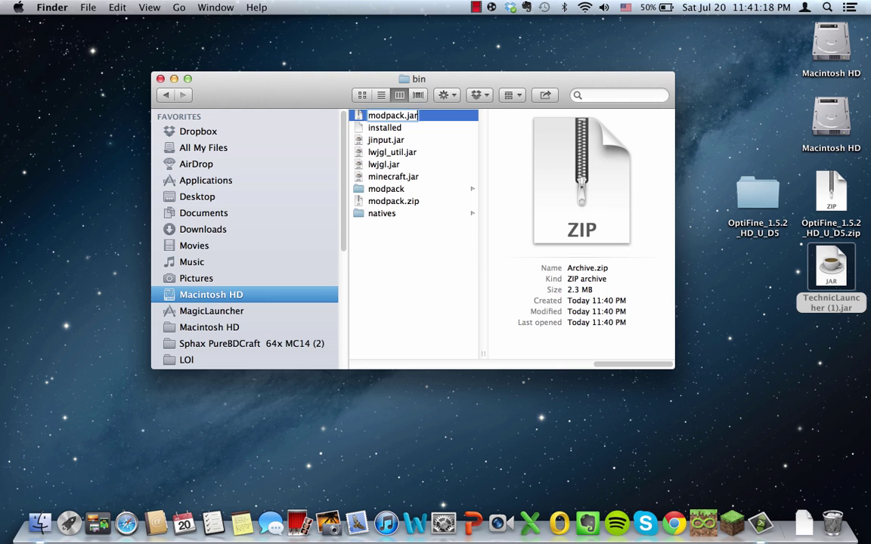
key(Return)
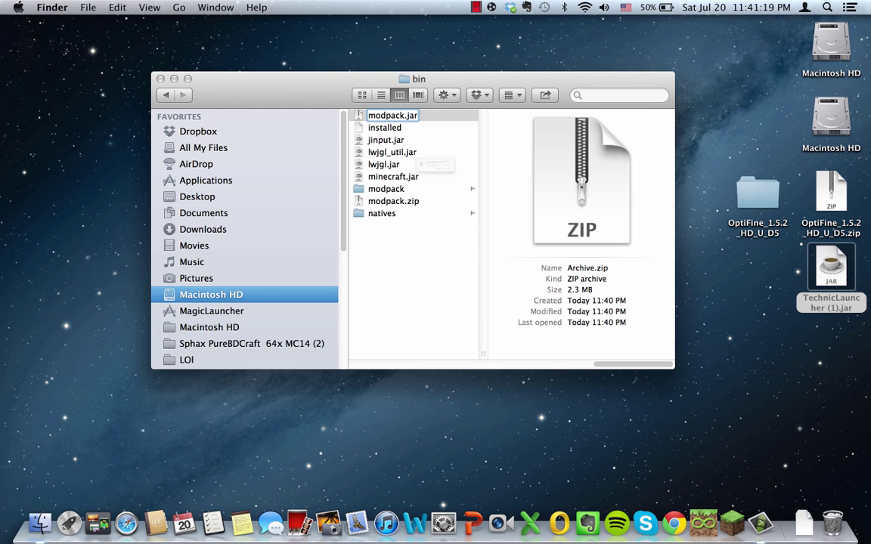
click(547, 200)
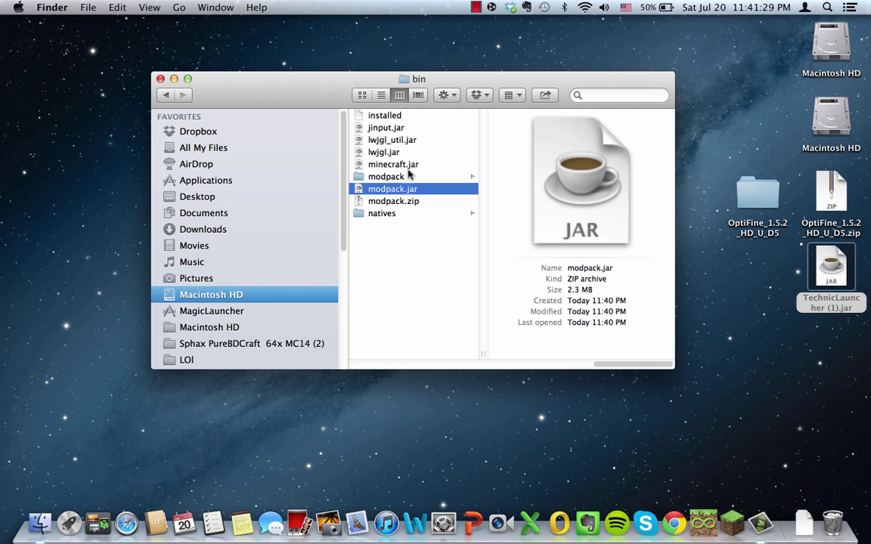
Close the bin window and launch Hexxit from TechnicLauncher (1).jar
key(super+w)
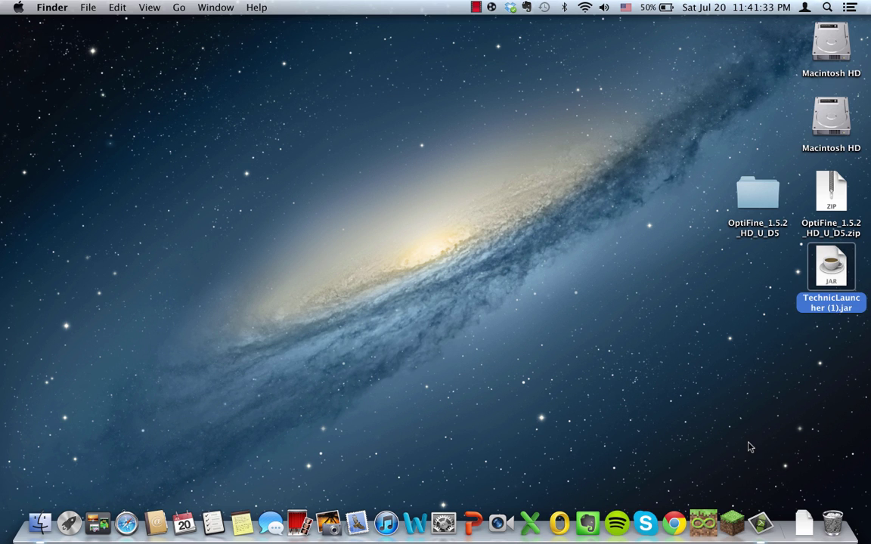
key(super+o)
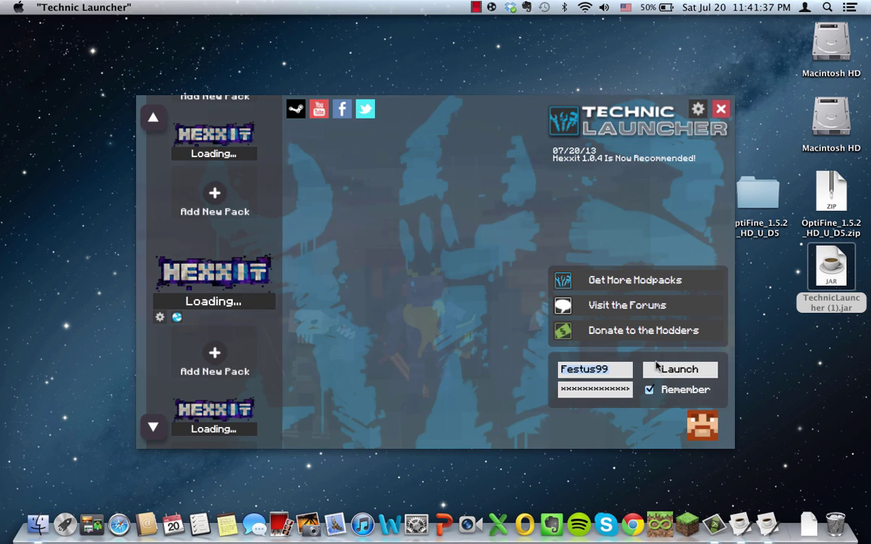
click(661, 371)
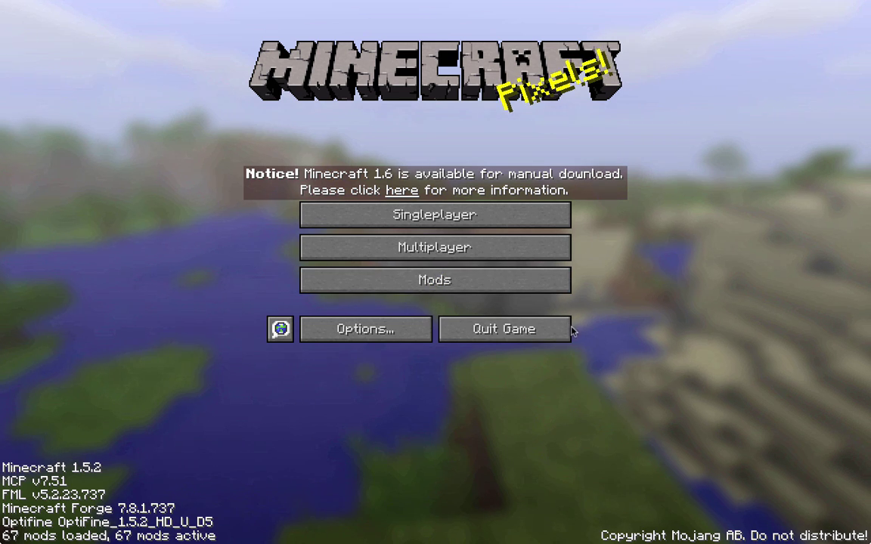
Check the Optifine entry in Minecraft's Mods list
click(422, 288)
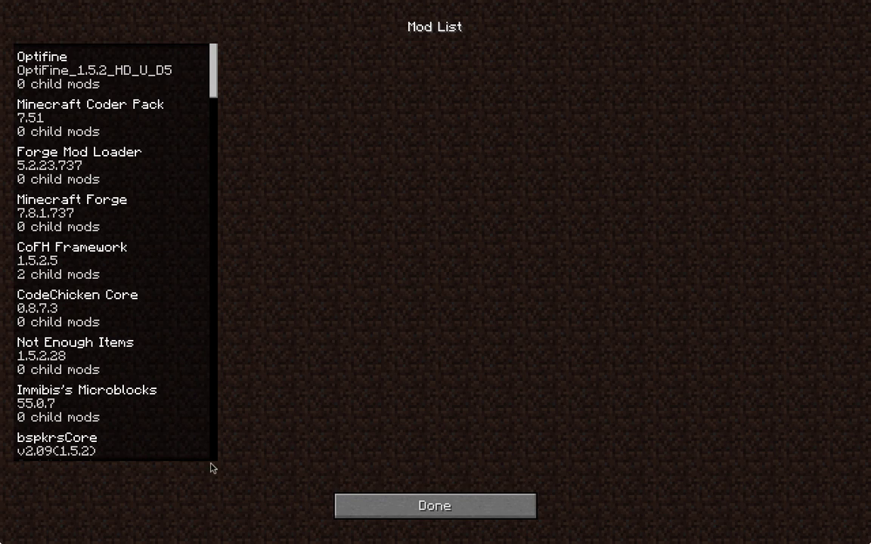
click(156, 91)
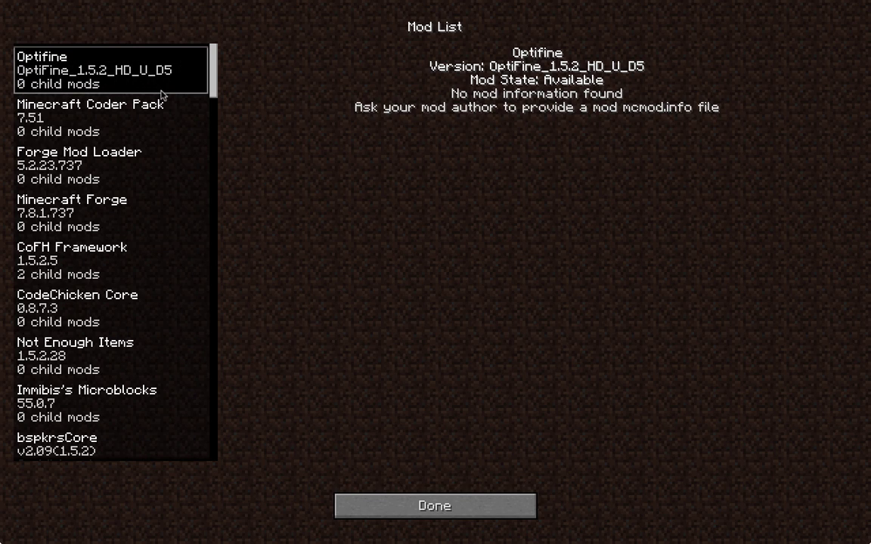
click(480, 506)
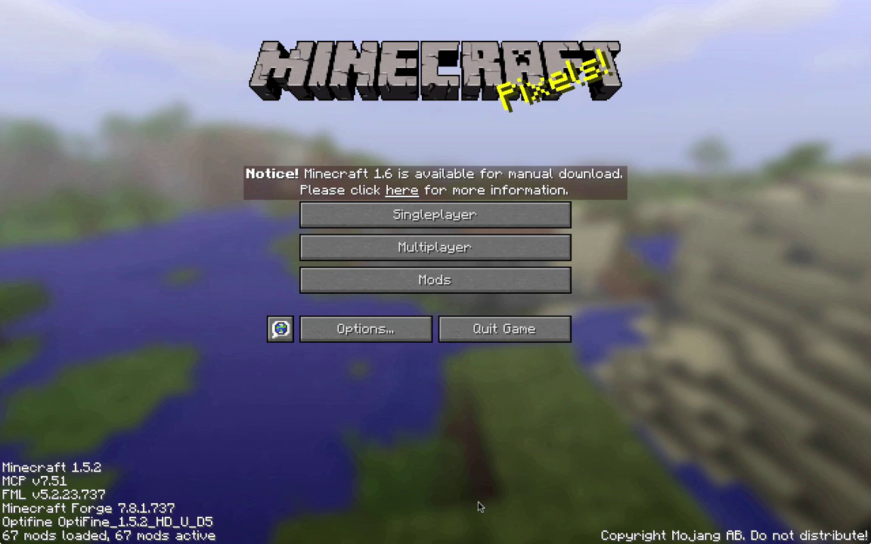
View Options > Video Settings > Animations, then back out to the main menu
click(347, 329)
click(329, 230)
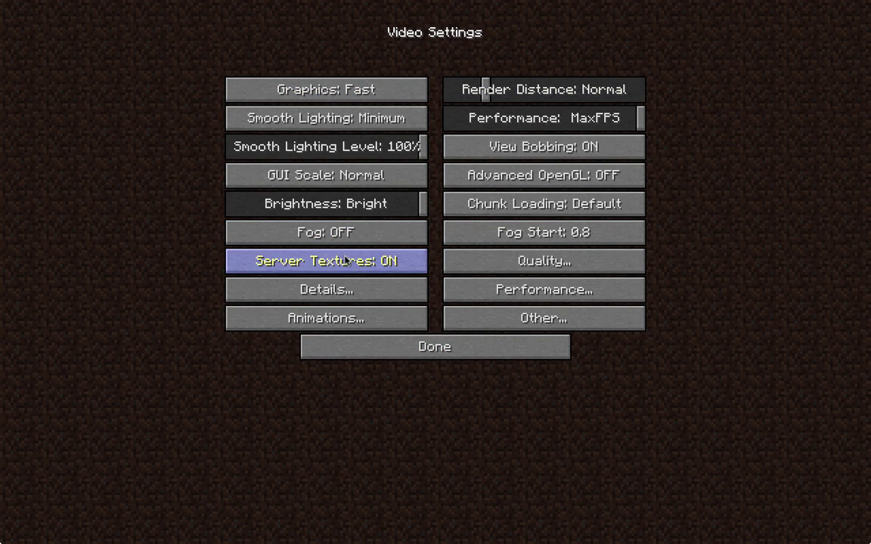
click(351, 316)
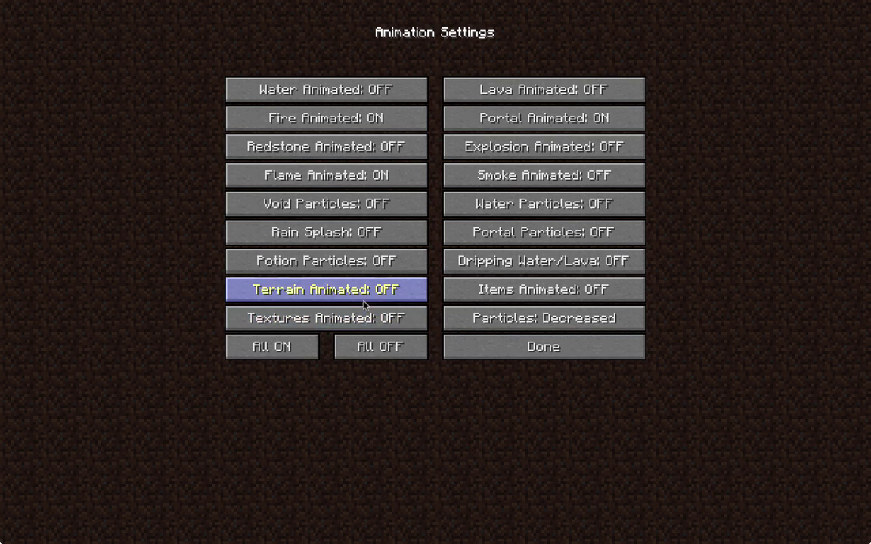
click(474, 359)
click(473, 358)
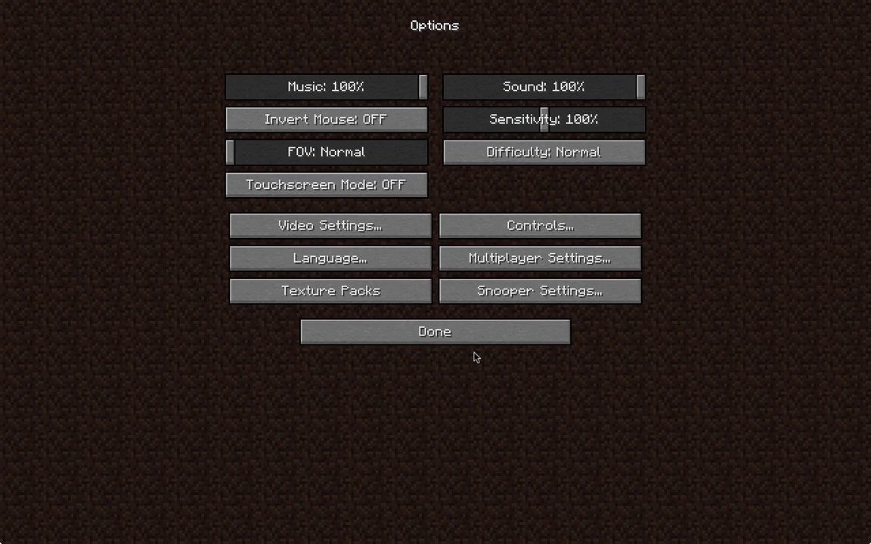
click(469, 327)
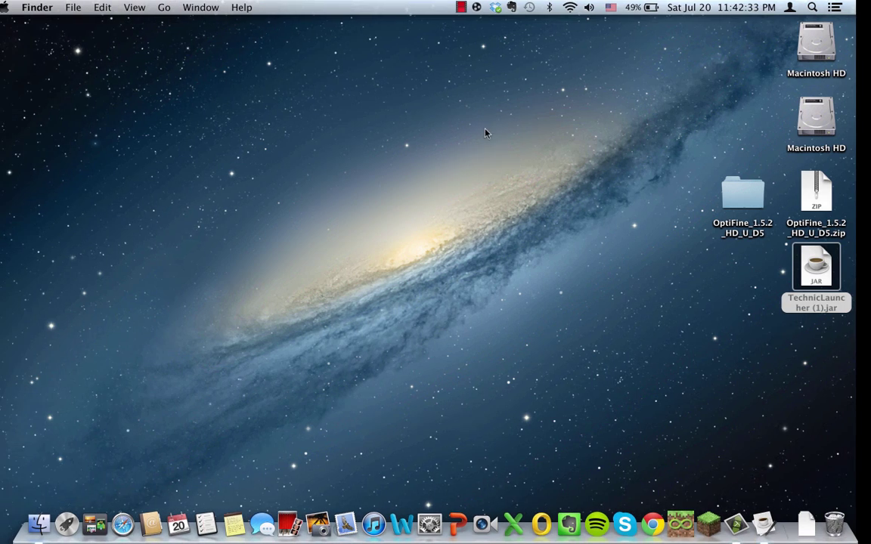